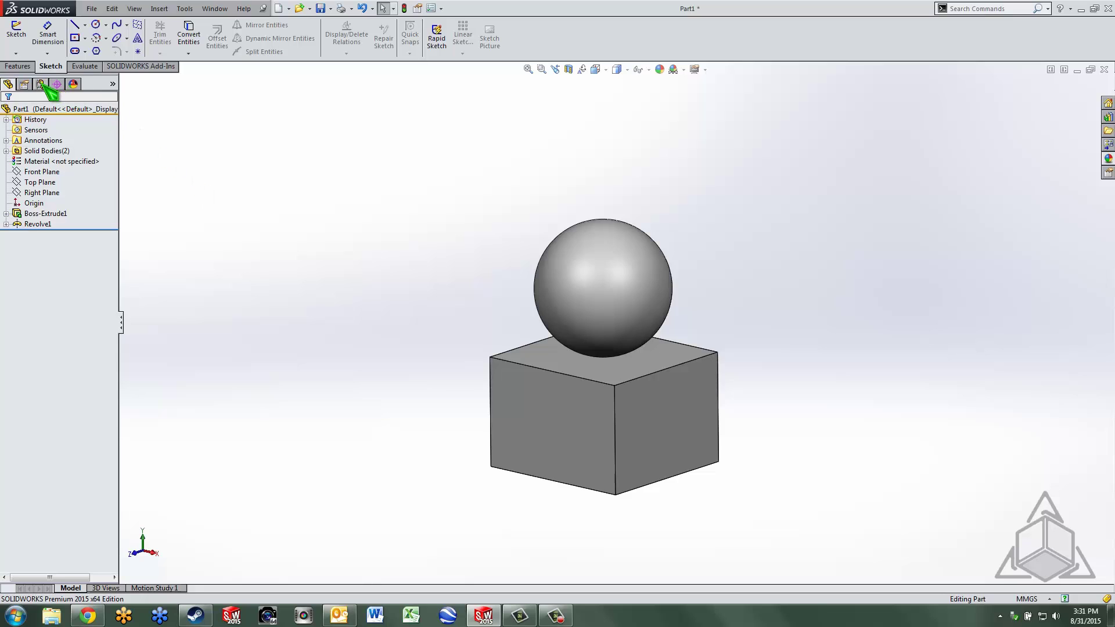
left_click(73, 84)
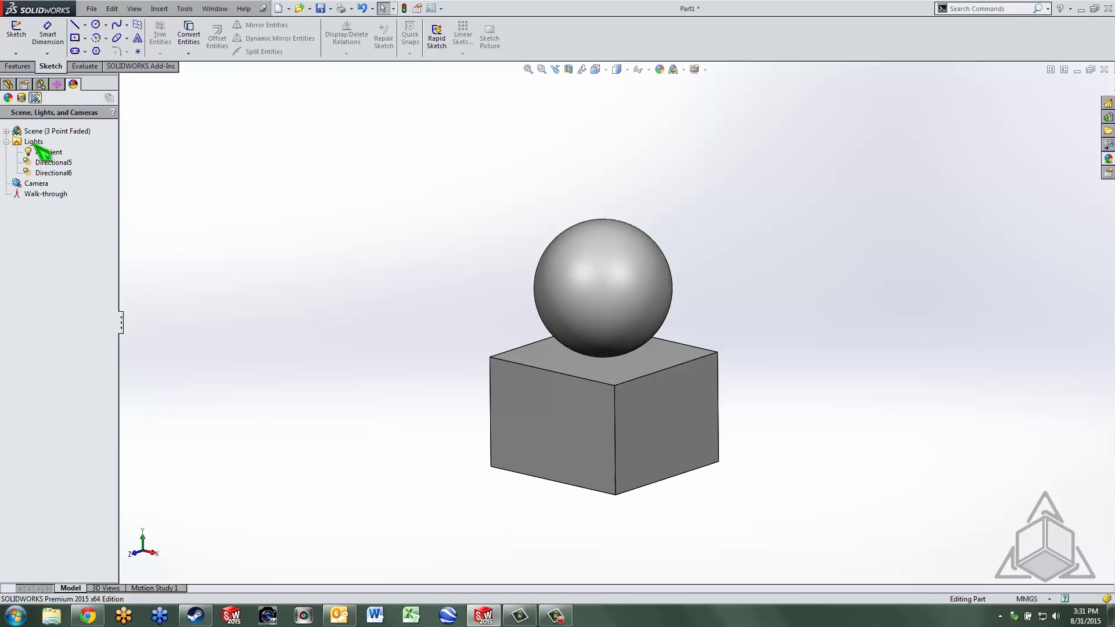
left_click(8, 97)
left_click(22, 97)
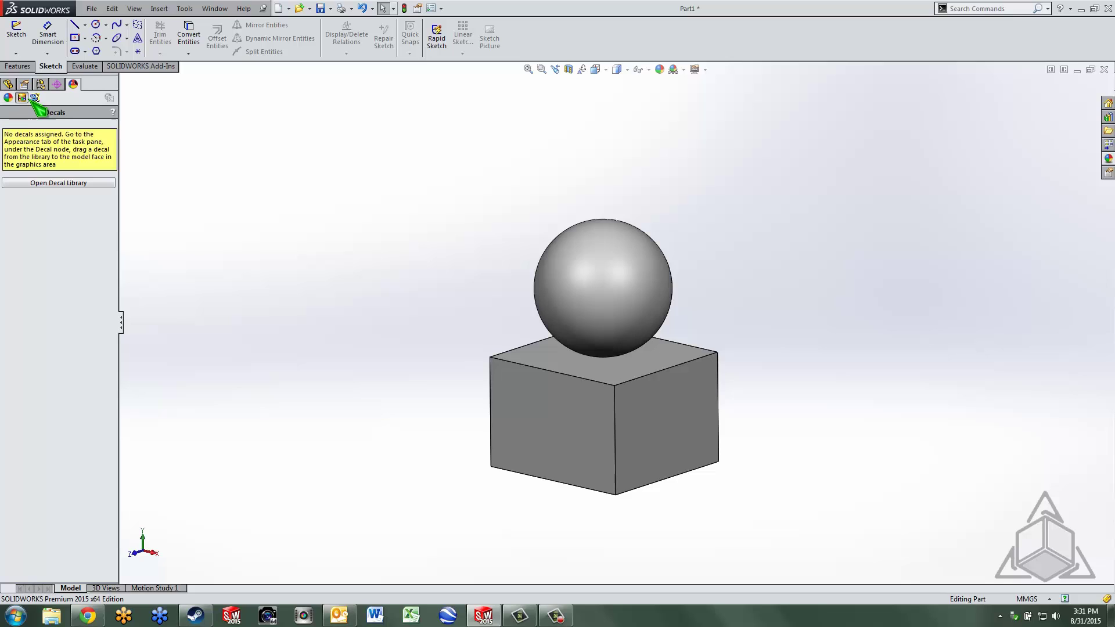
left_click(35, 97)
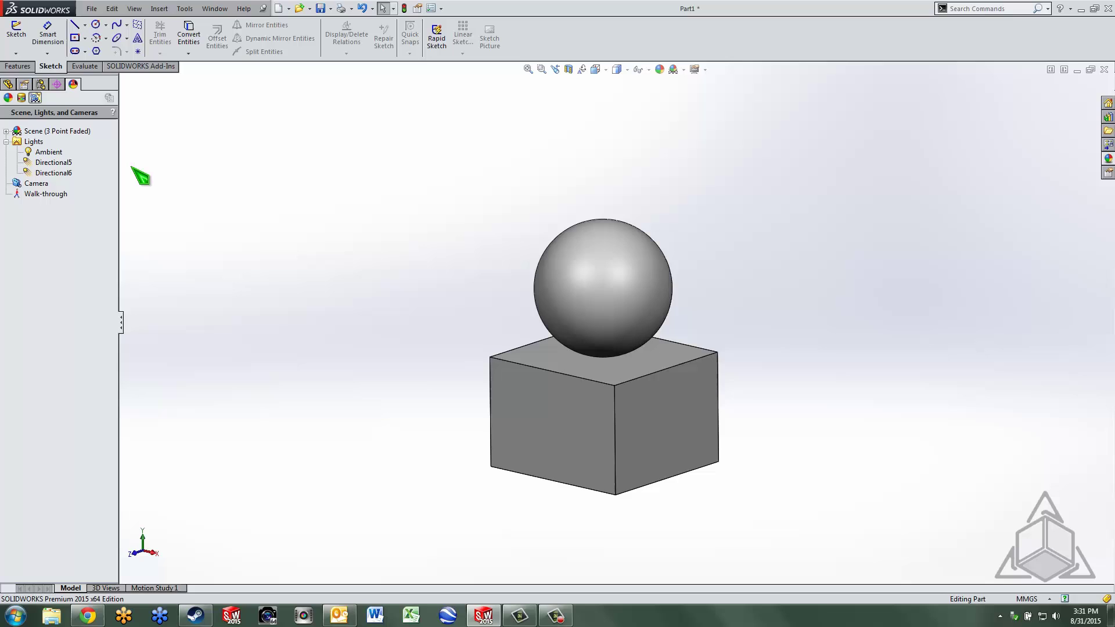
Step: Edit all lights and drag both directional lights lower, Directional6 ending at -35.93° longitude, 24.26° latitude
right_click(34, 143)
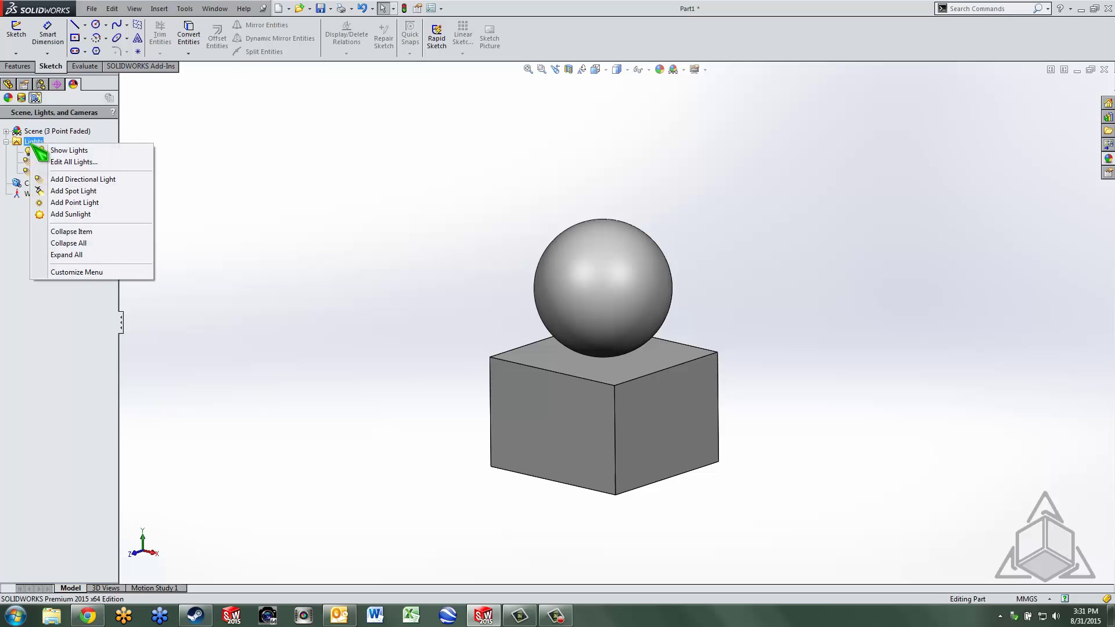
left_click(95, 162)
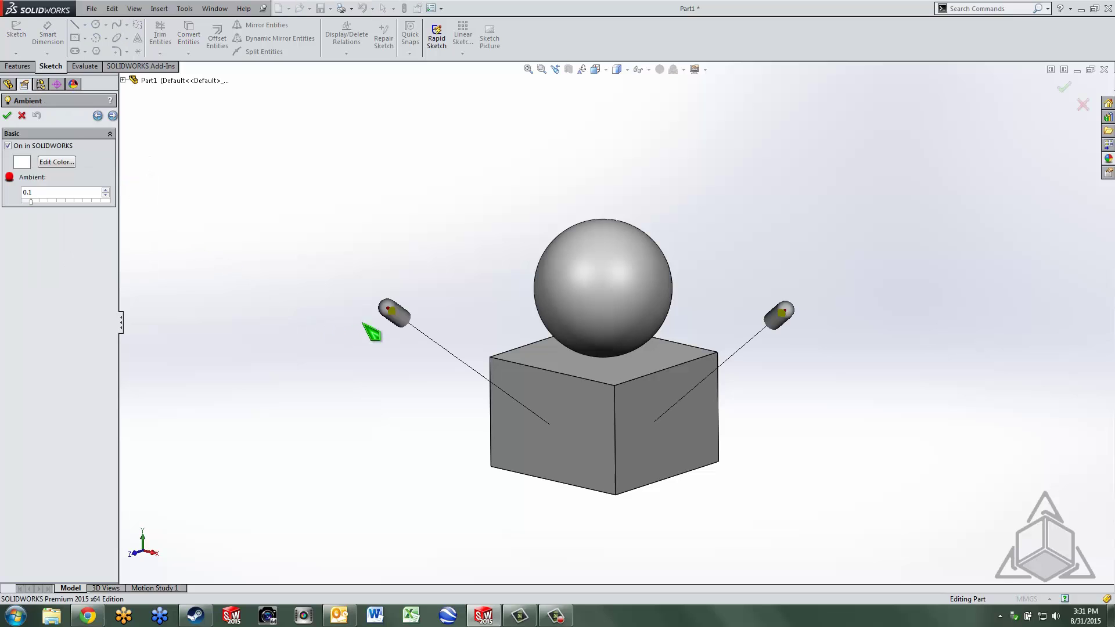
left_click_drag(395, 317, 490, 344)
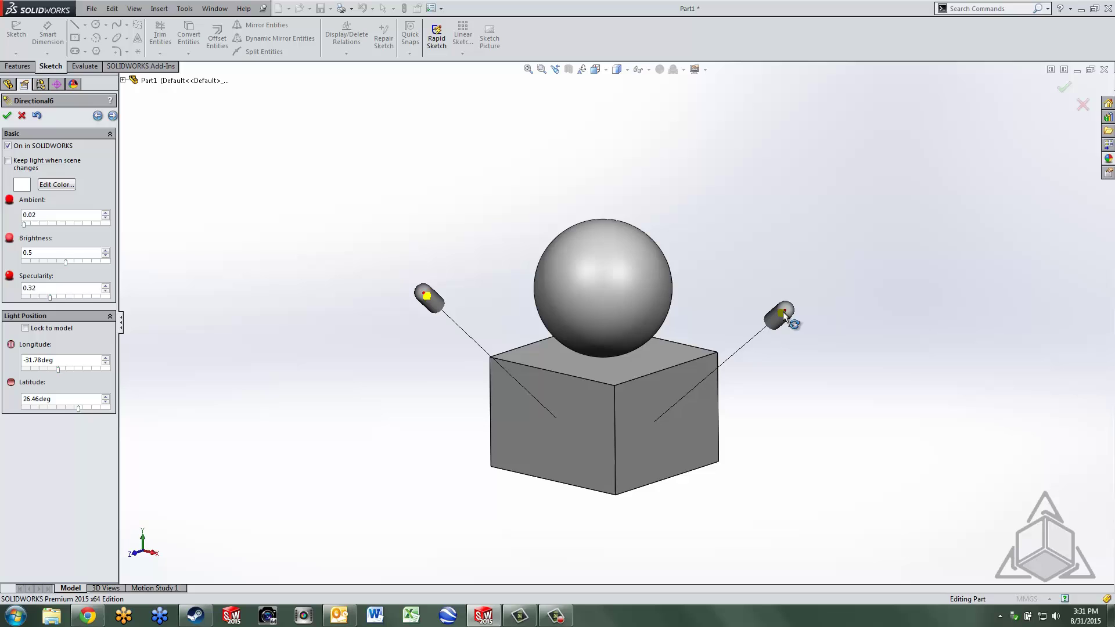
left_click_drag(783, 313, 843, 296)
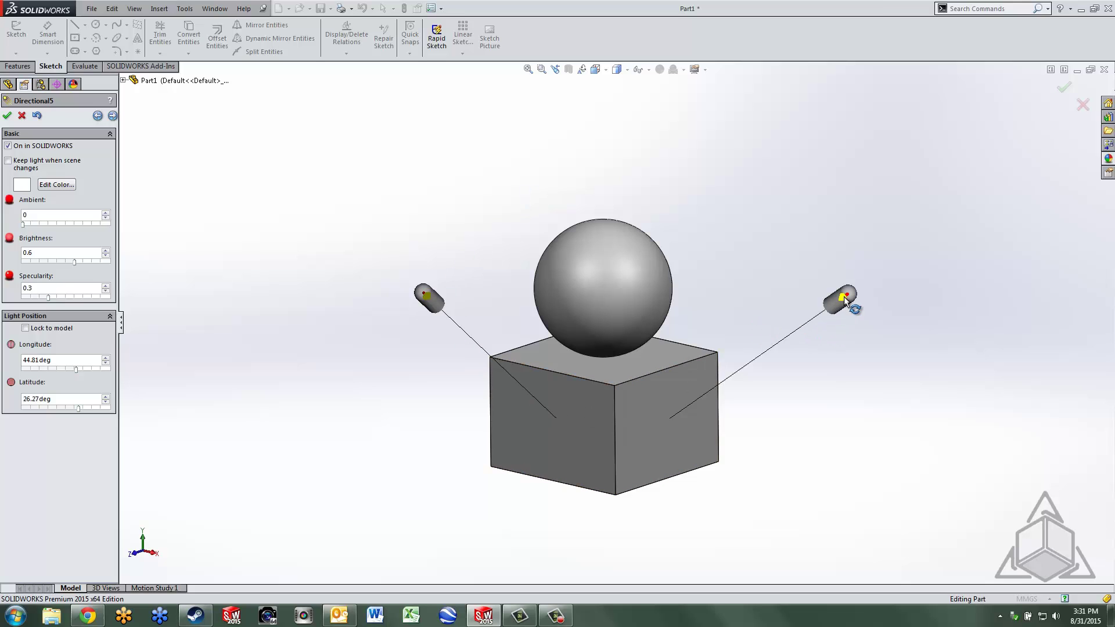
mouse_move(845, 299)
left_mouse_down()
mouse_move(754, 458)
mouse_move(848, 291)
mouse_move(827, 315)
left_mouse_up()
mouse_move(423, 298)
left_mouse_down()
mouse_move(623, 249)
mouse_move(514, 258)
mouse_move(428, 303)
mouse_move(567, 385)
mouse_move(375, 270)
mouse_move(401, 310)
left_mouse_up()
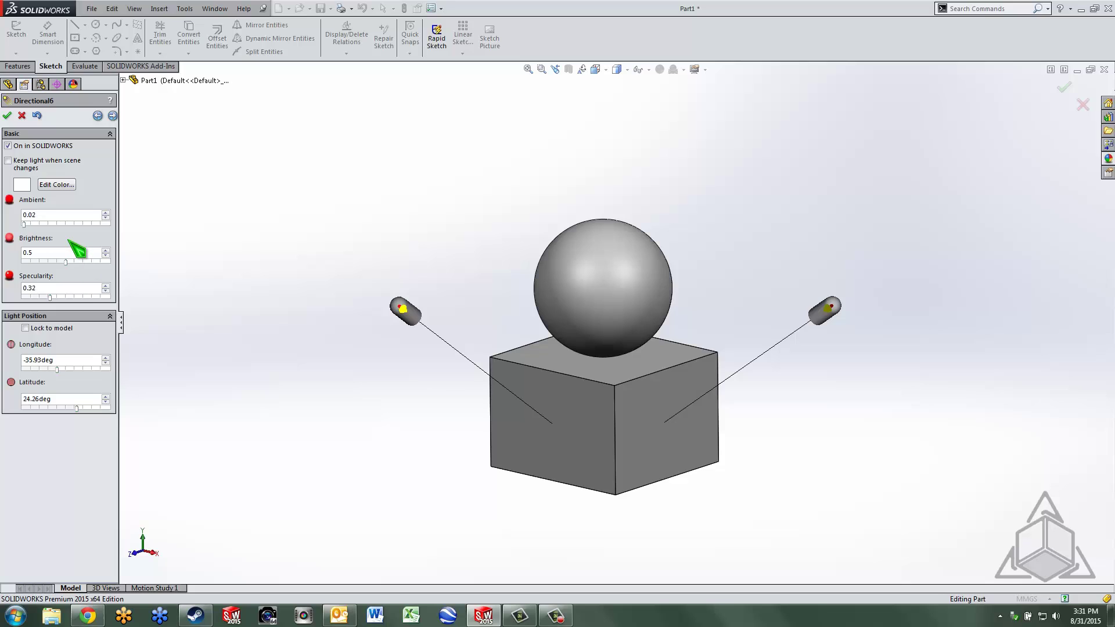
Step: Step through the lights to Directional5 and set its specularity to 0.34
left_click(97, 115)
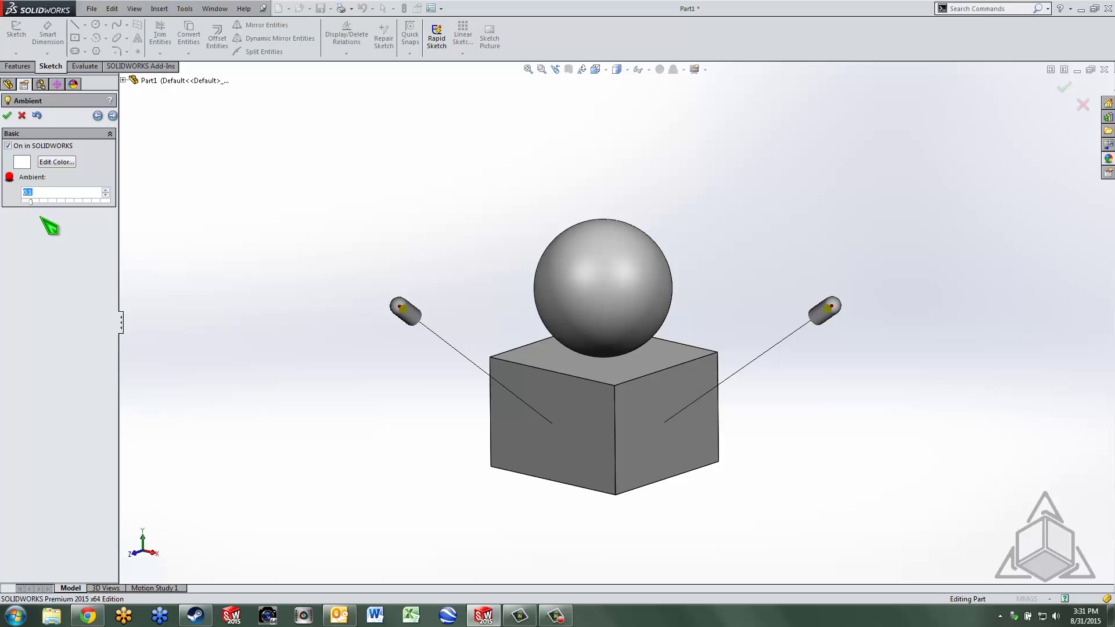
left_click(112, 115)
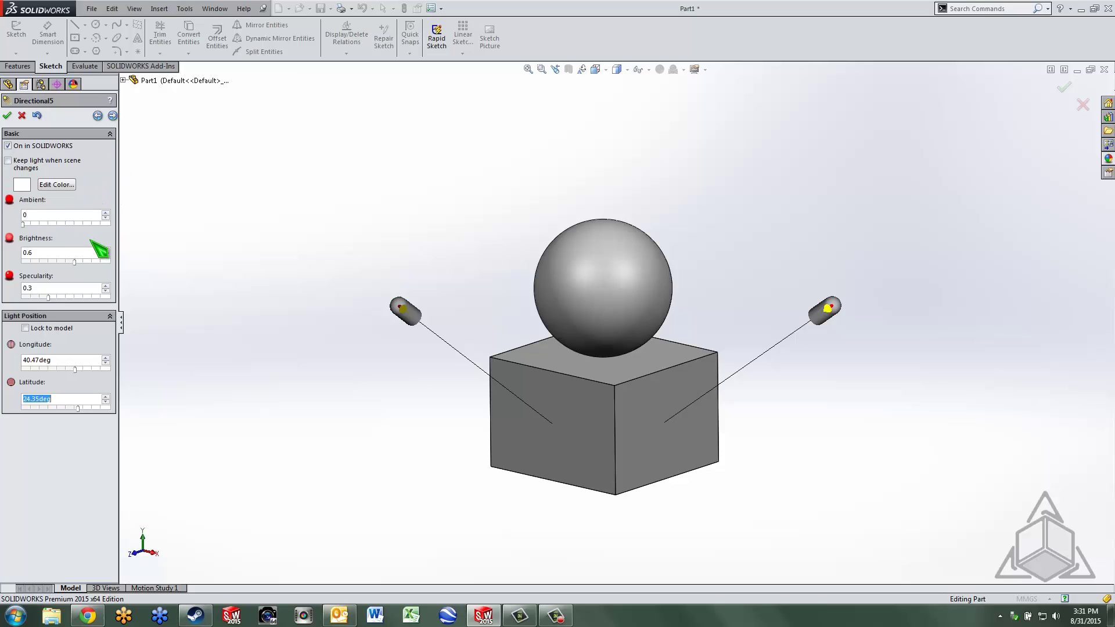
left_click(13, 228)
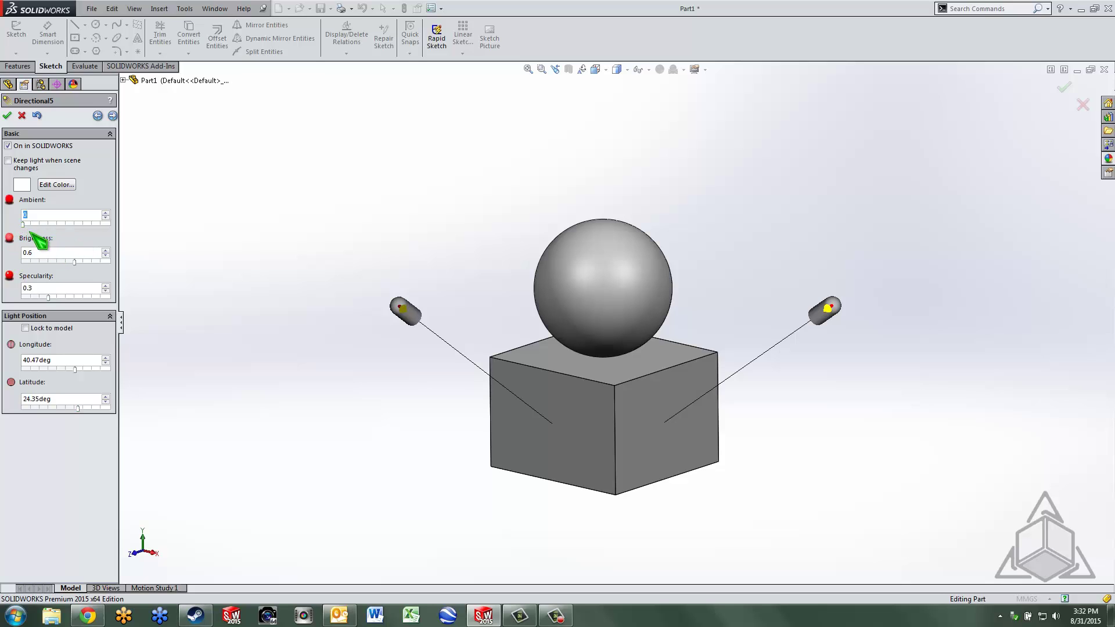
left_click(74, 262)
mouse_move(48, 295)
left_mouse_down()
mouse_move(92, 302)
mouse_move(56, 302)
left_mouse_up()
left_click(63, 296)
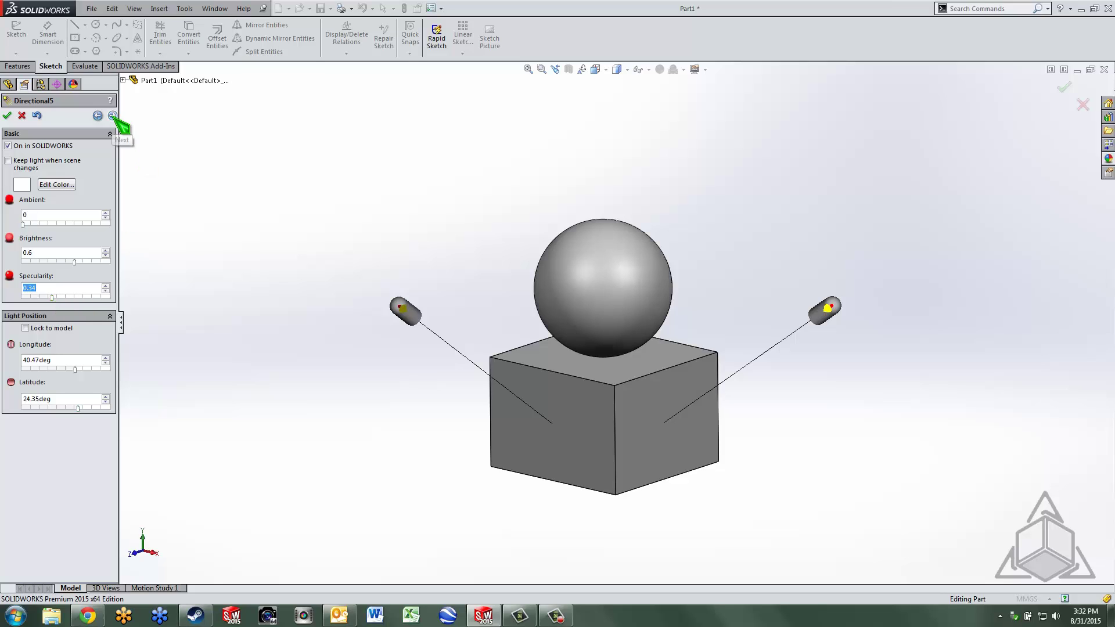
Step: Set Directional6's ambient to 0, toggling its lock-to-model option on and back off
left_click(113, 116)
left_click_drag(33, 229, 29, 235)
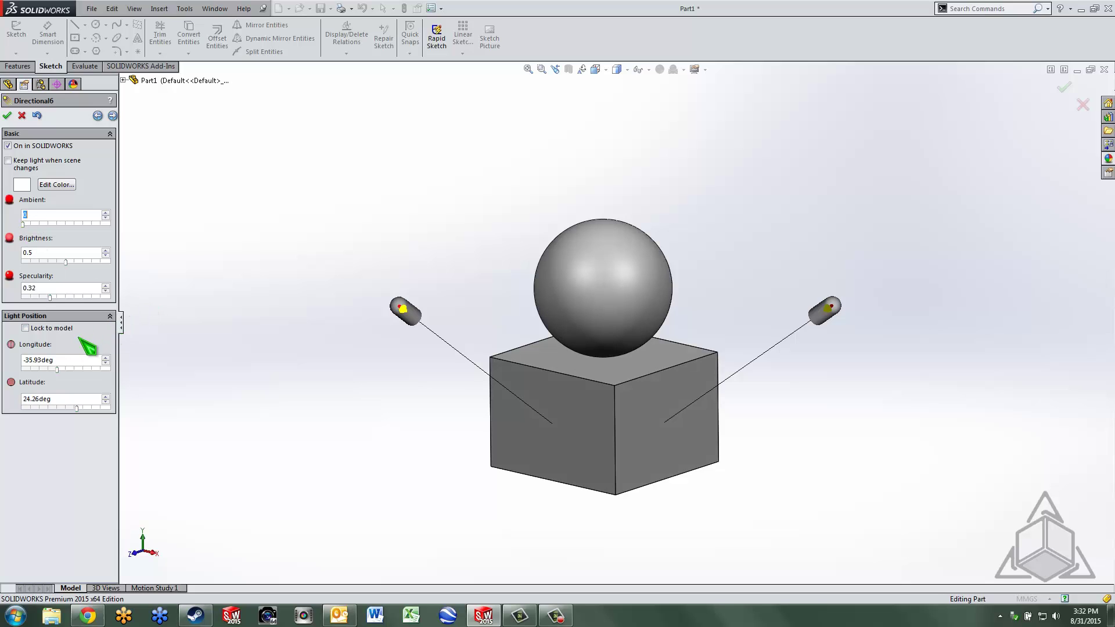
left_click(24, 328)
left_click(25, 329)
left_click(7, 115)
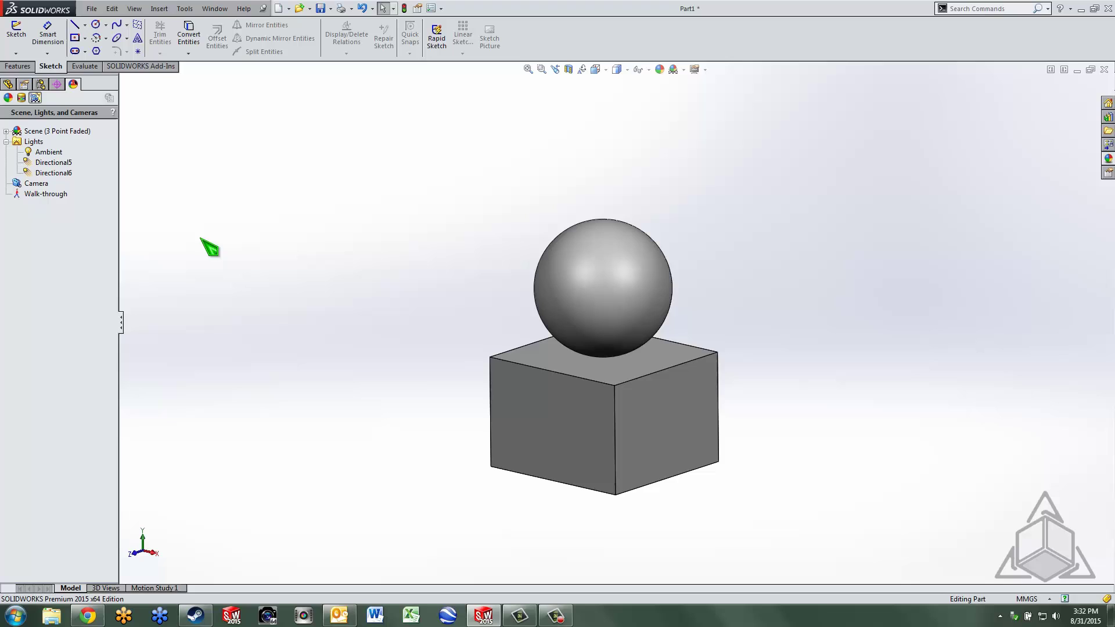
left_click(34, 142)
right_click(33, 141)
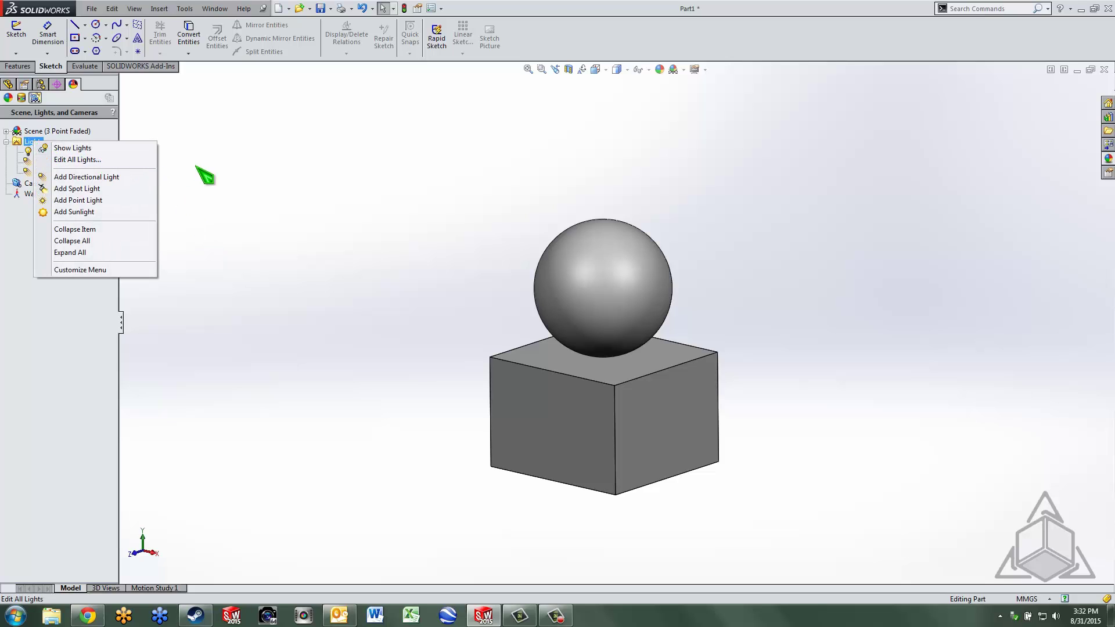
left_click(218, 241)
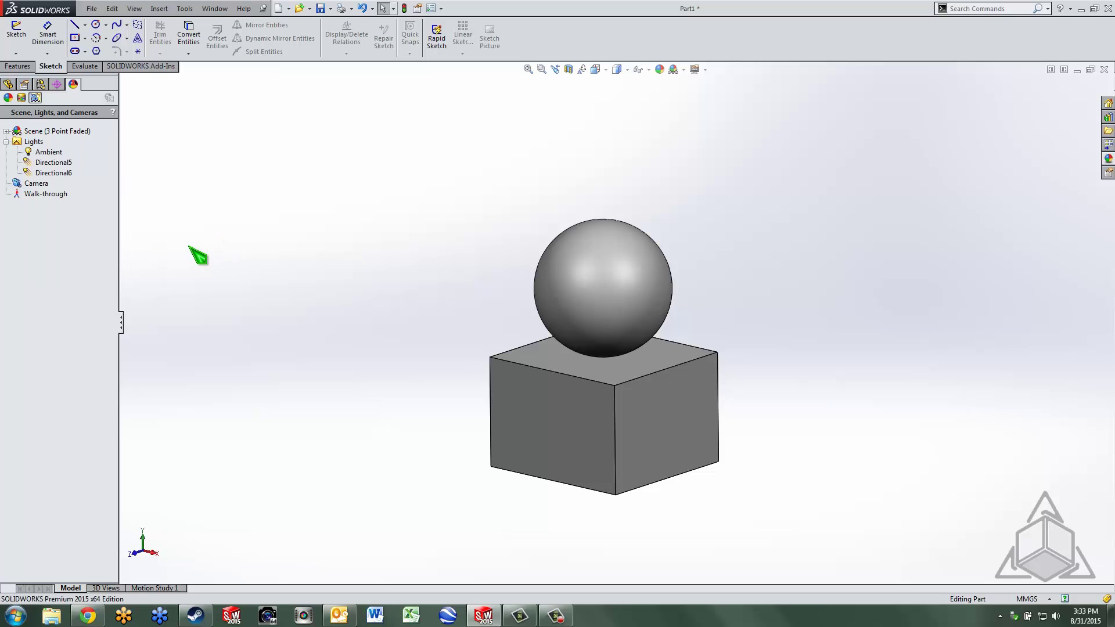
left_click(91, 8)
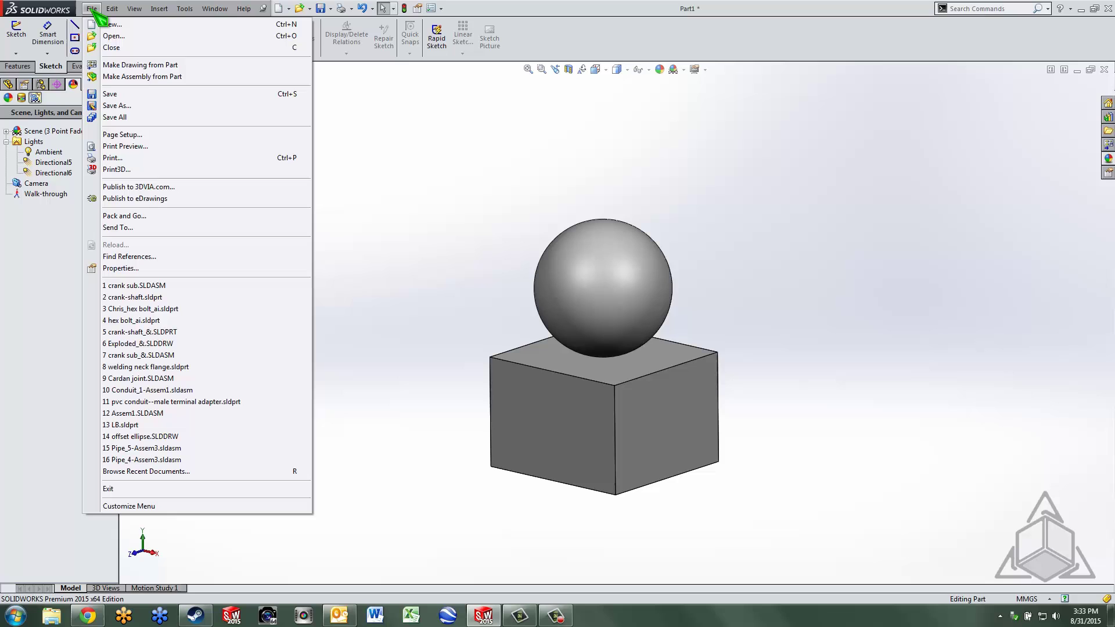
left_click(123, 106)
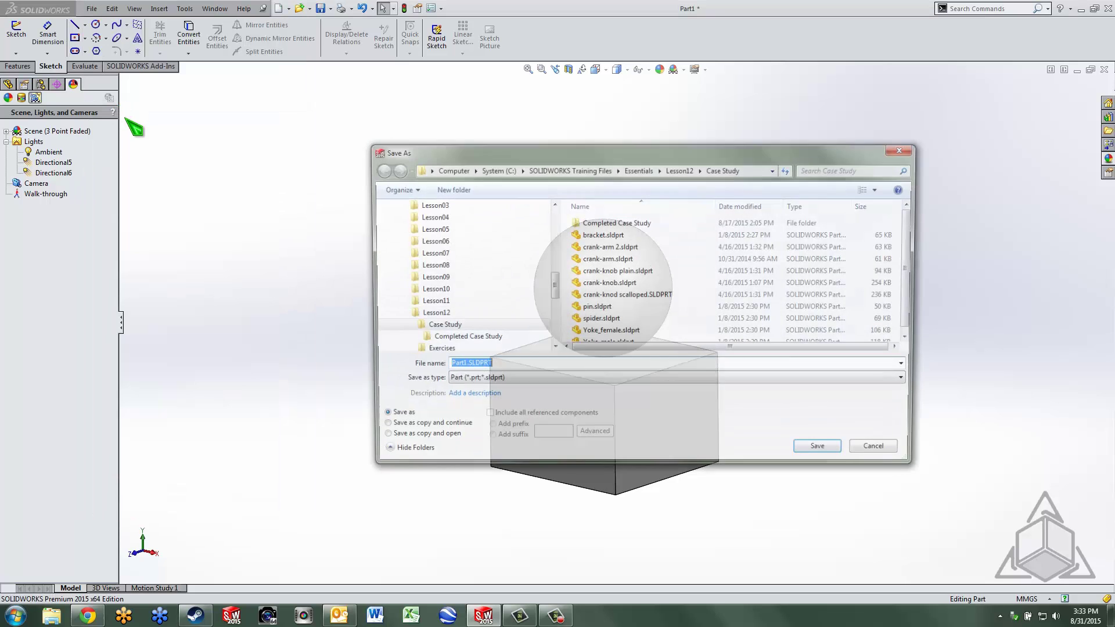
left_click(538, 383)
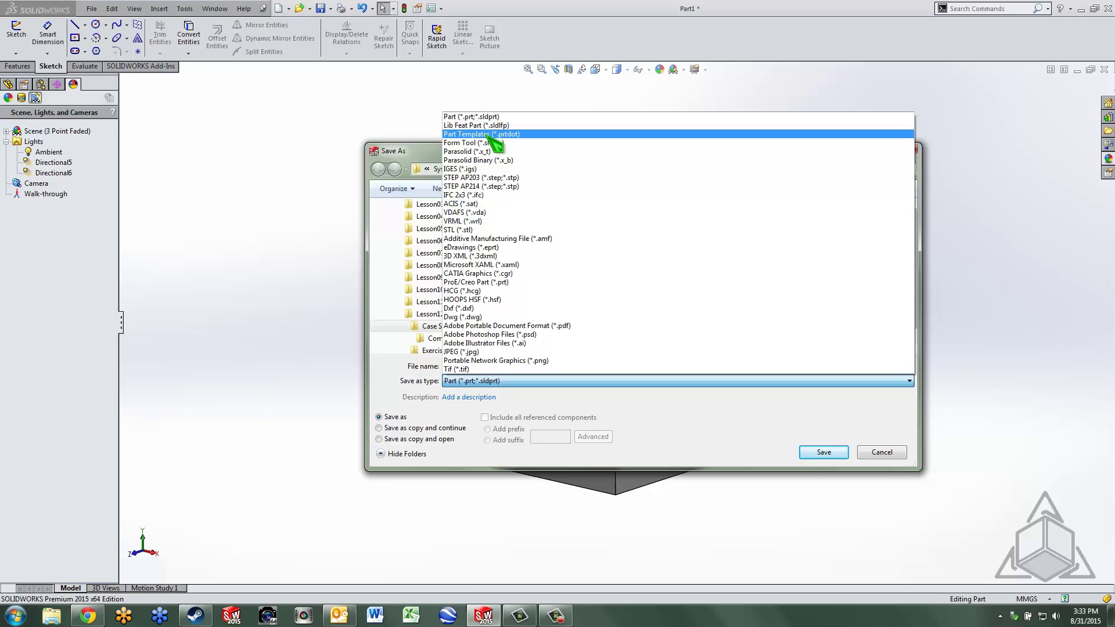
left_click(490, 138)
left_click(880, 453)
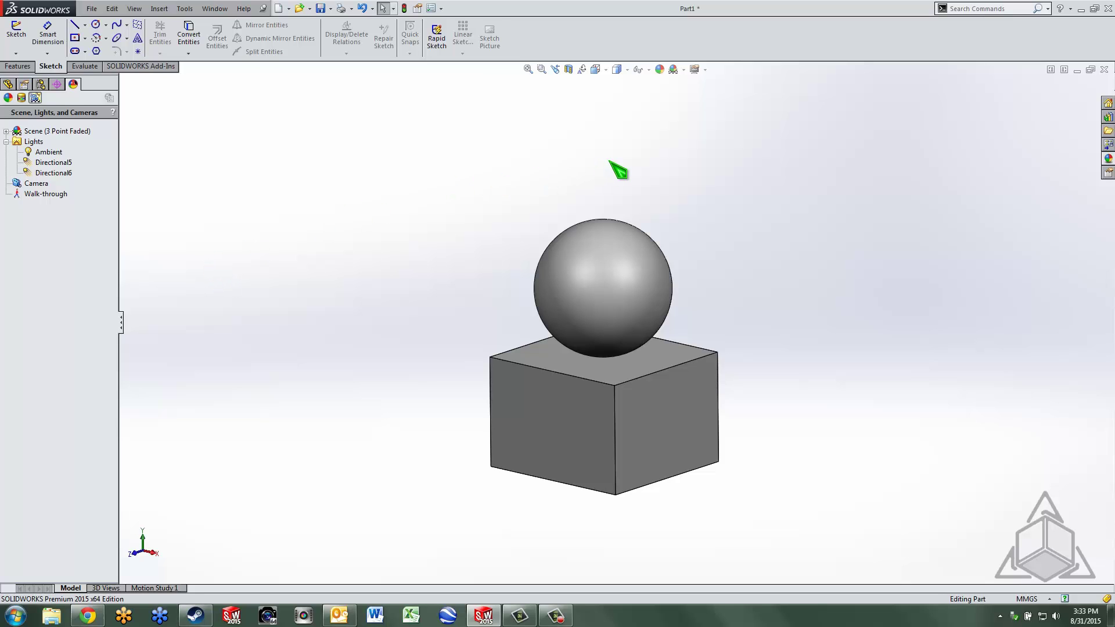
Step: Check the Apply Scene list, then show the Appearances, Scenes, and Decals pane on Basic Scenes
left_click(648, 70)
left_click(683, 69)
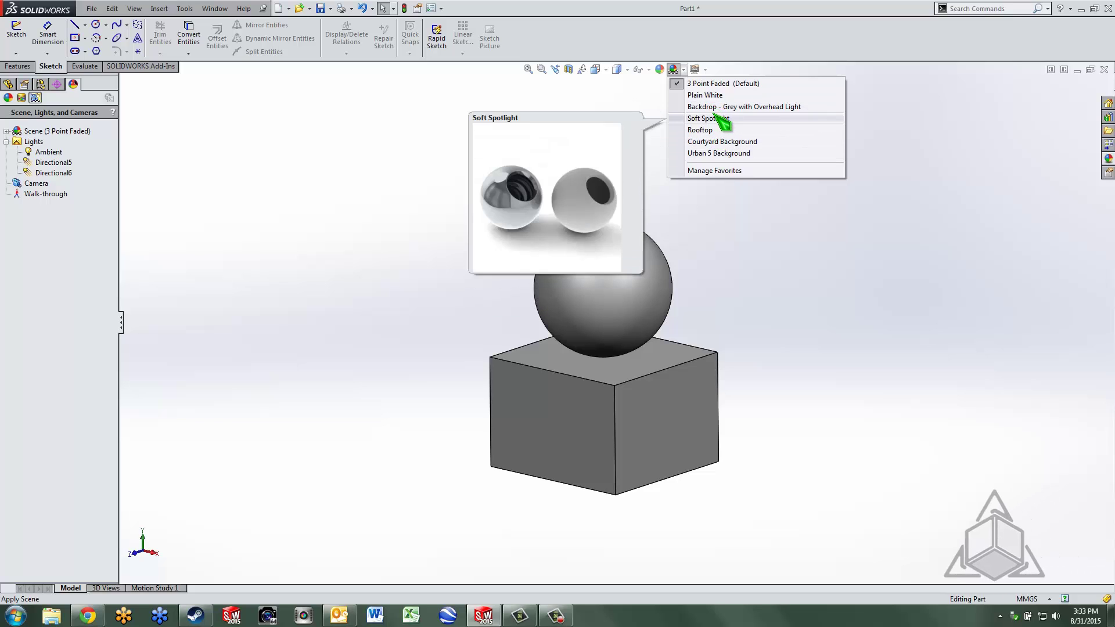
left_click(1107, 158)
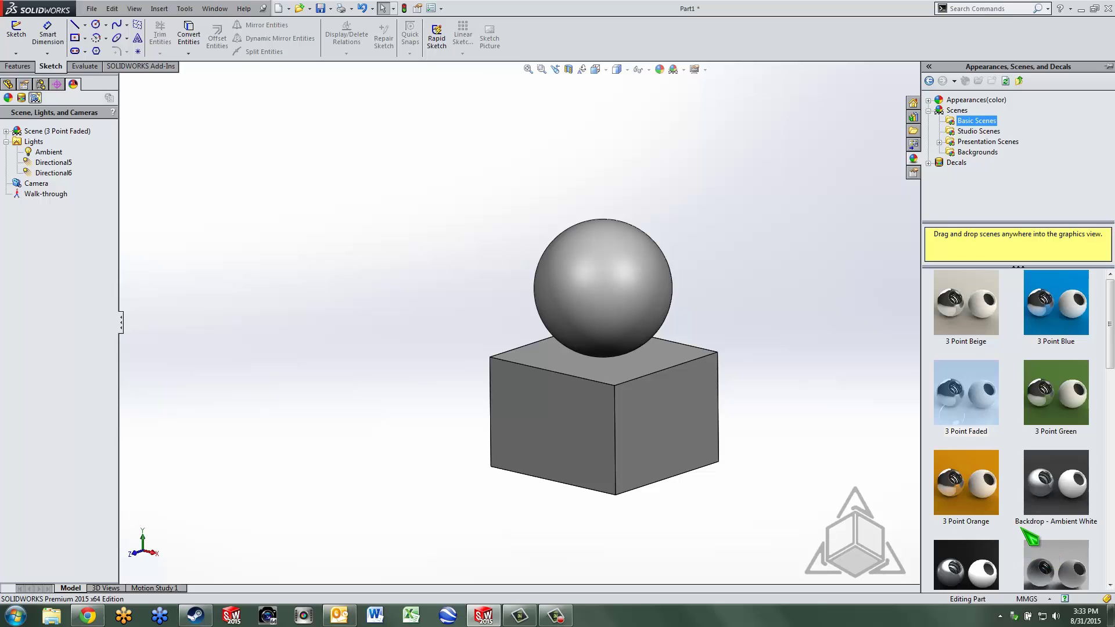
Step: Apply the 3 Point Green scene to the part
mouse_move(1055, 409)
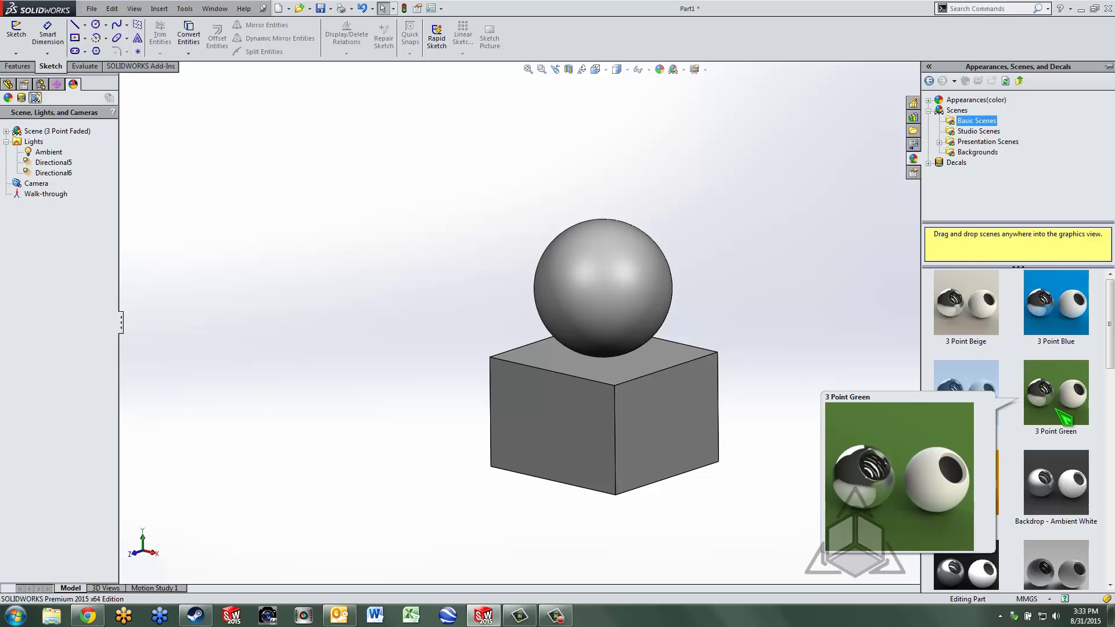
left_click(58, 174)
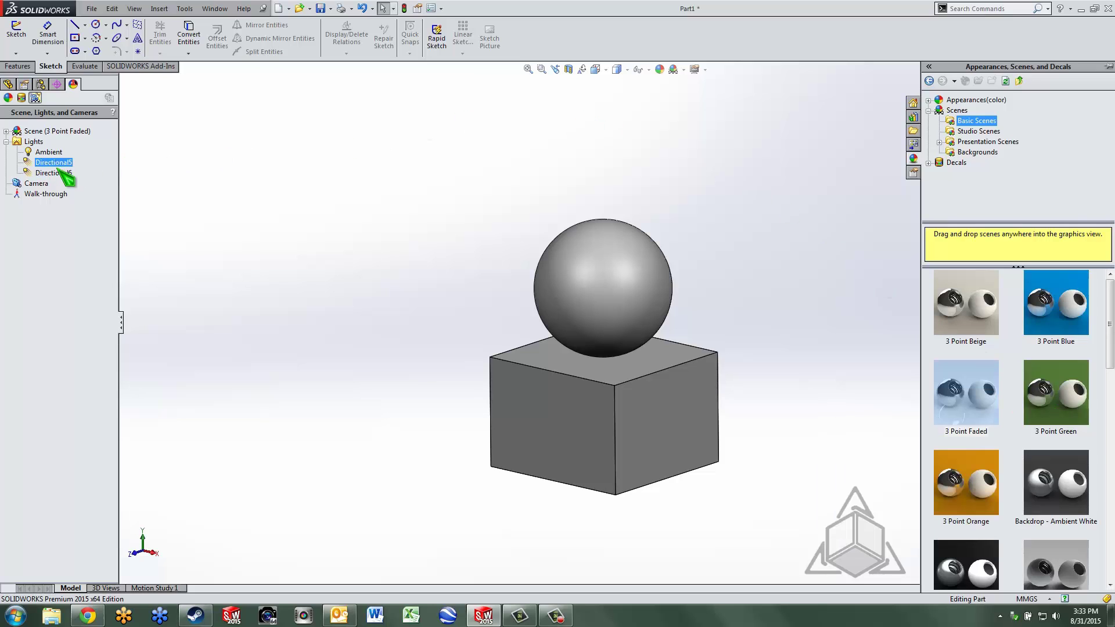
left_click(468, 150)
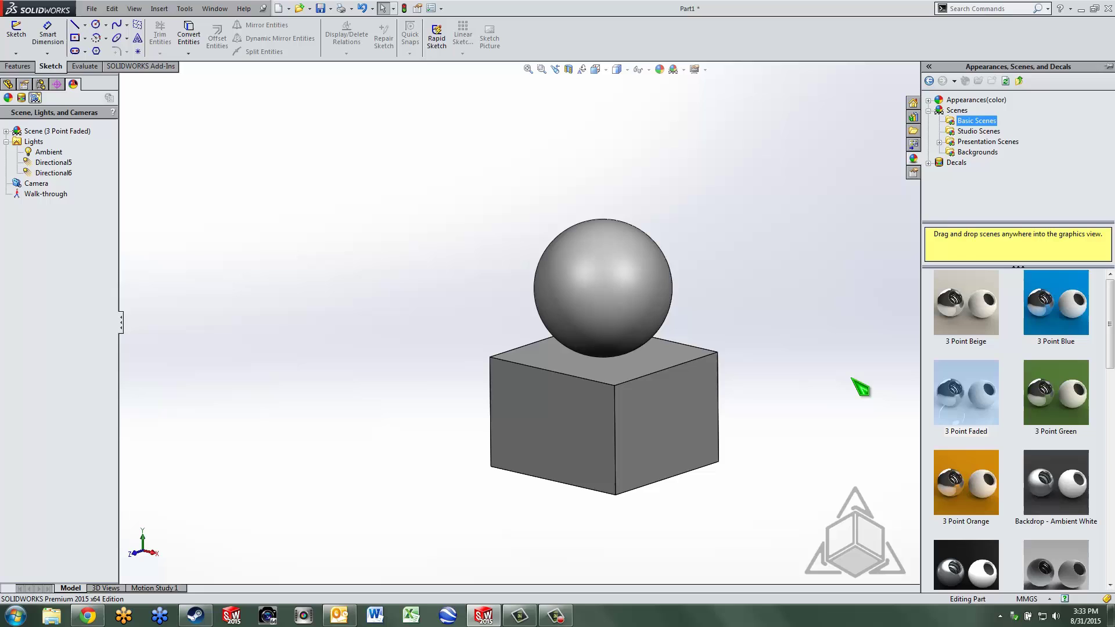
left_click(1062, 408)
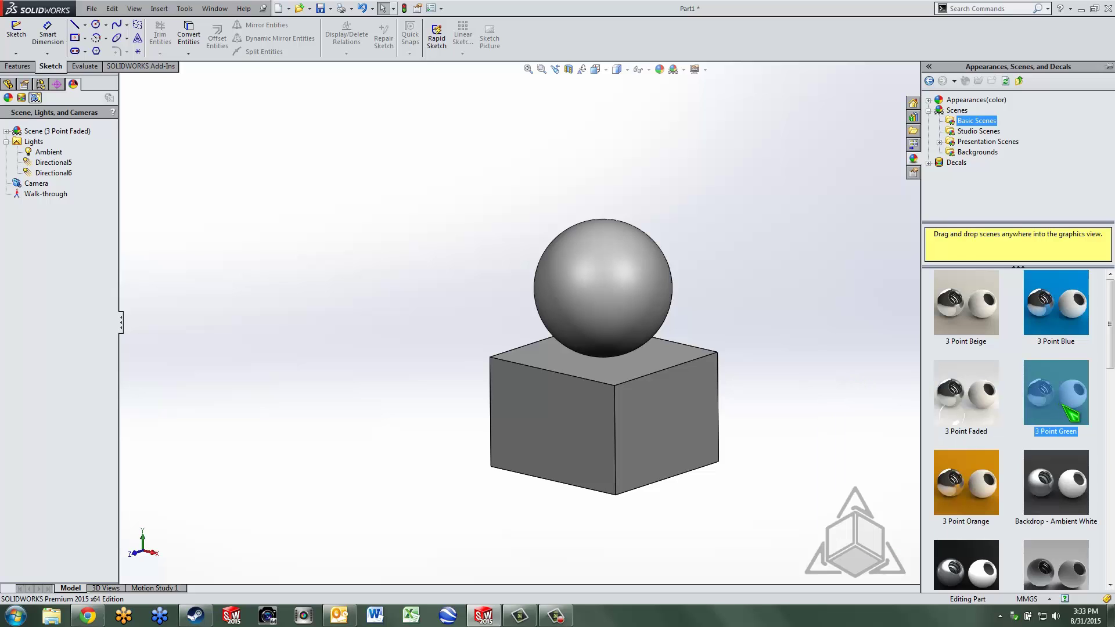
double_click(1064, 410)
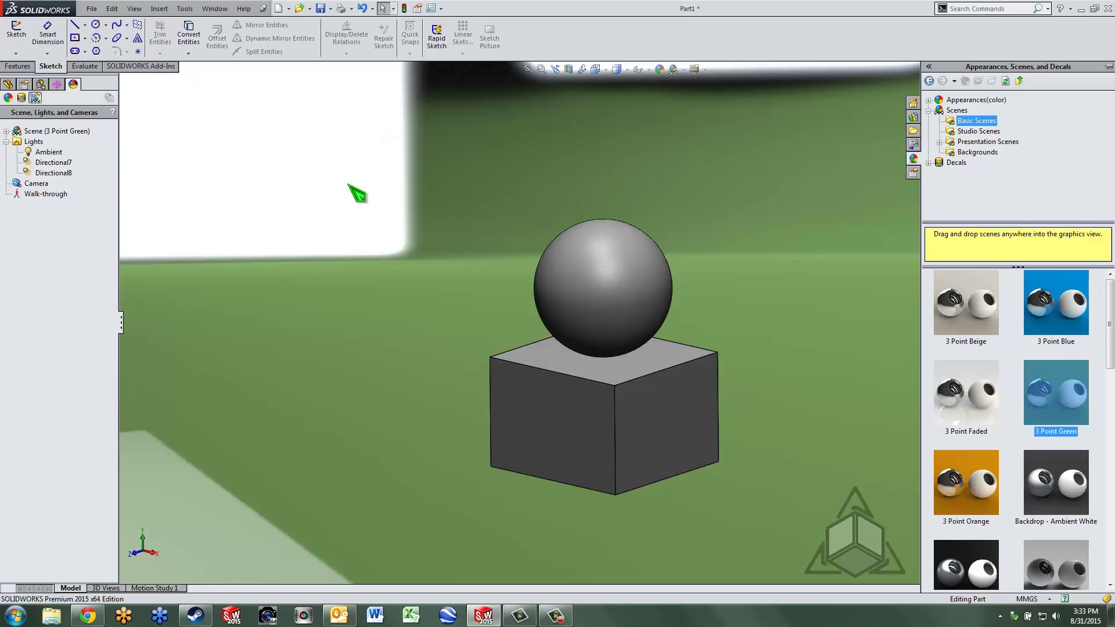
Step: Try 3 Point Orange and Backdrop - Ambient White, finishing with the 3 Point Beige scene
left_click(72, 162)
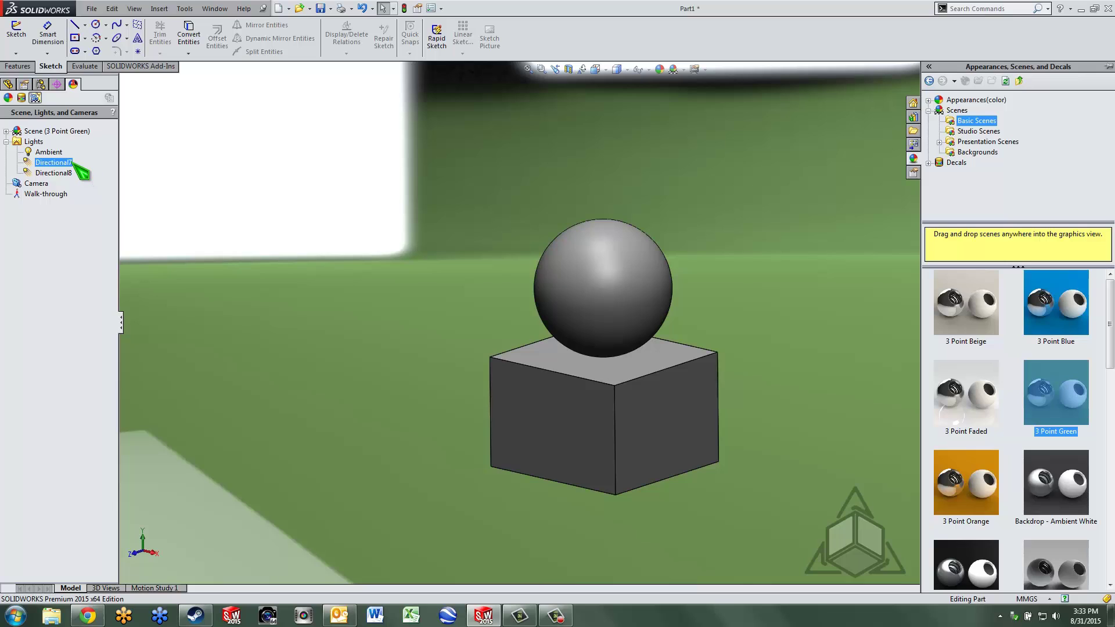
left_click(69, 173)
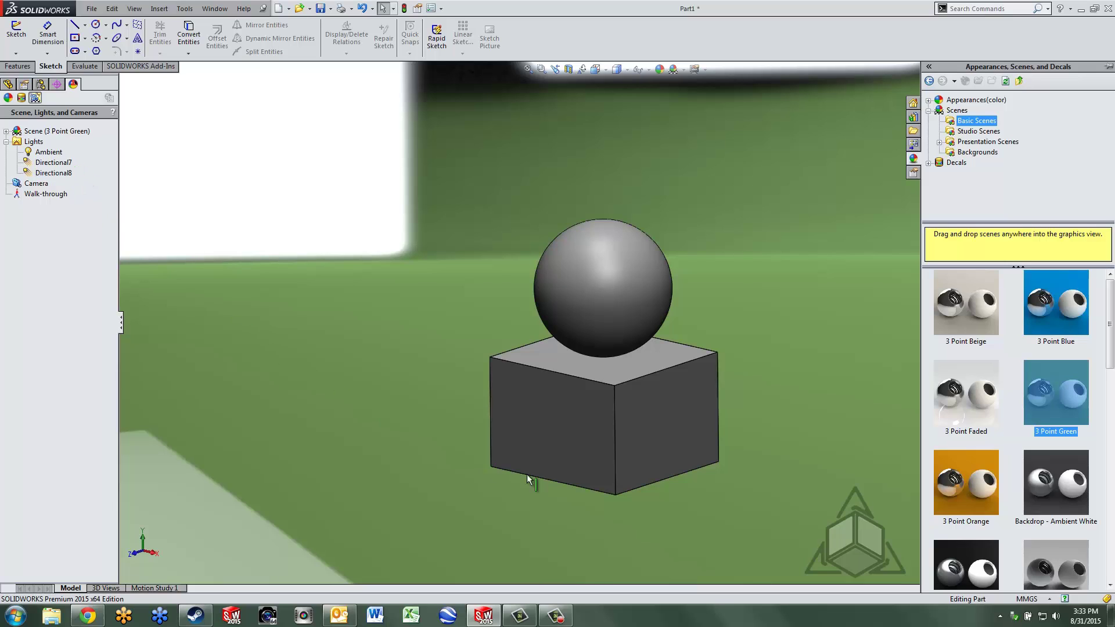
double_click(972, 499)
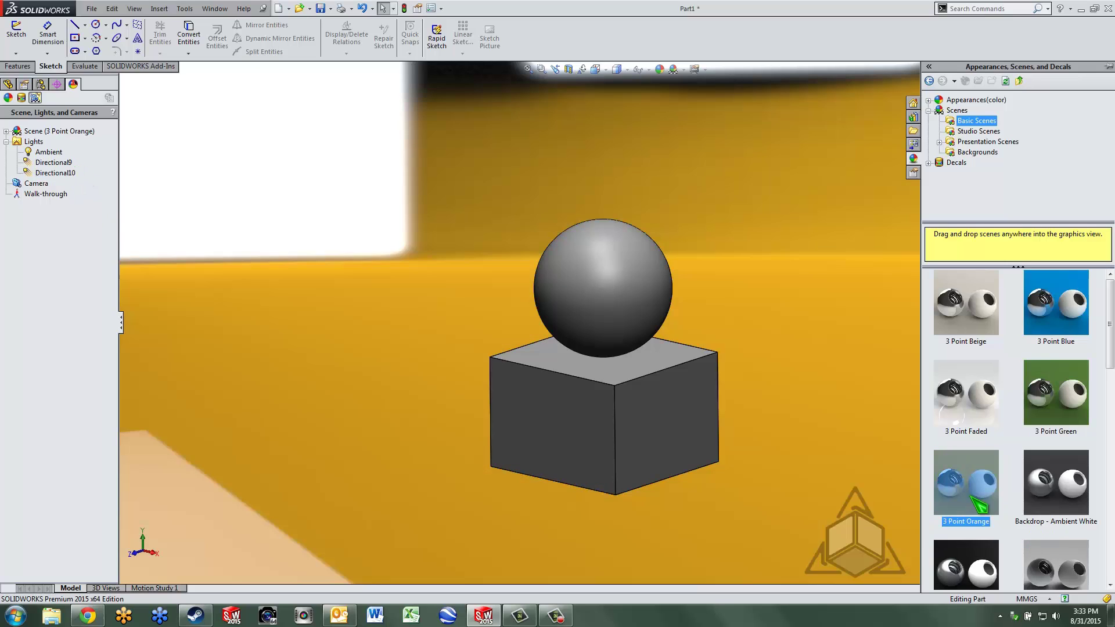
double_click(1055, 499)
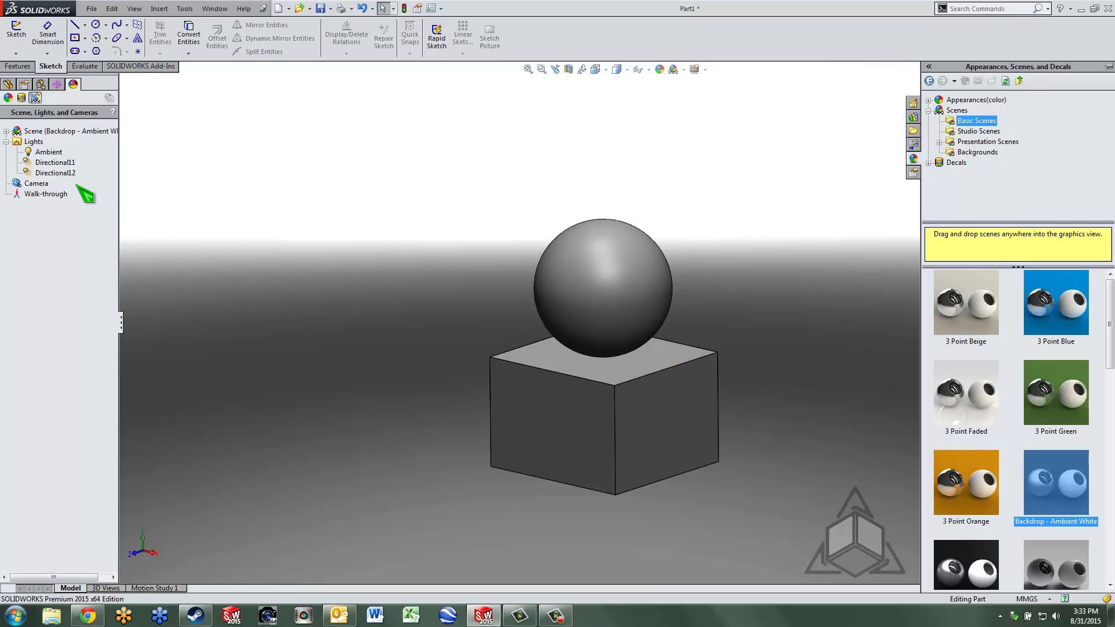
double_click(972, 328)
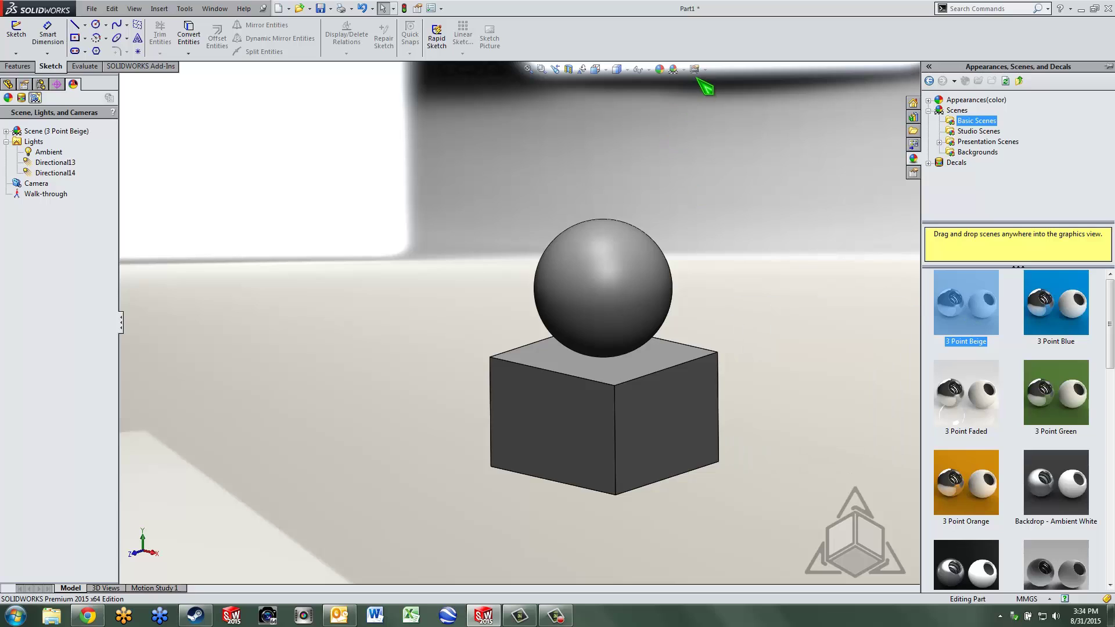
left_click(681, 70)
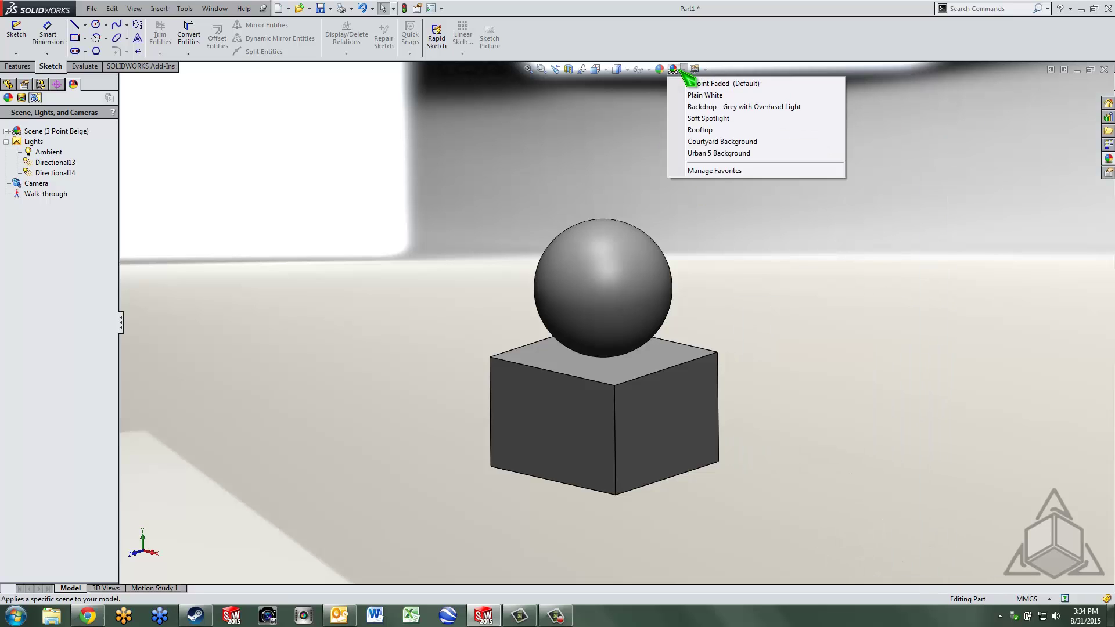
Step: Choose 3 Point Faded (Default) from the scene list, keeping lights Directional13 and Directional14
left_click(702, 83)
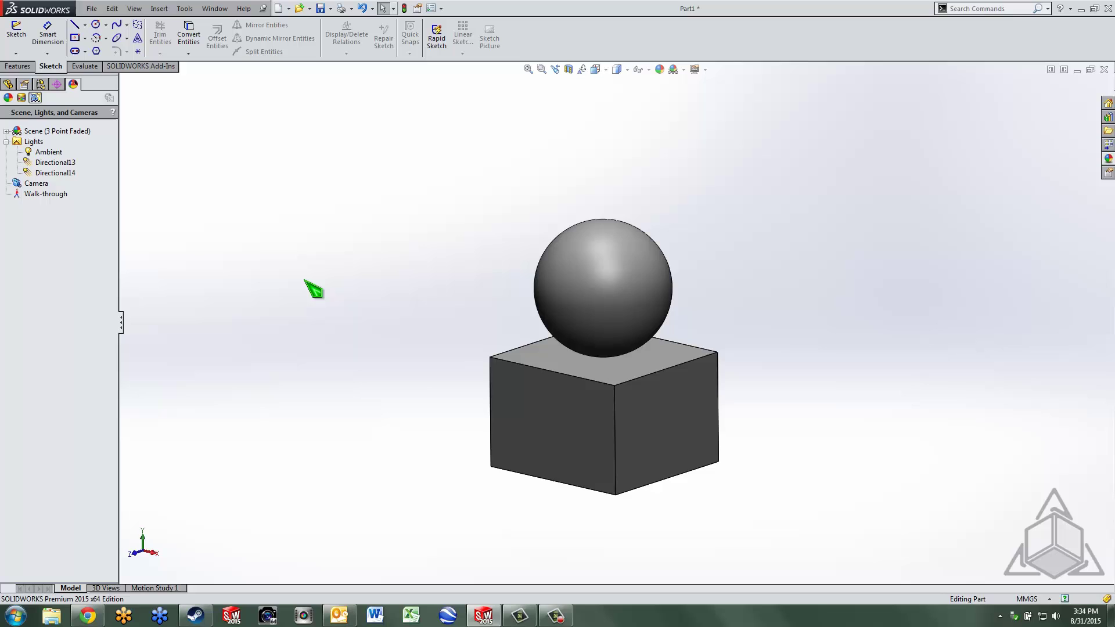
left_click(70, 170)
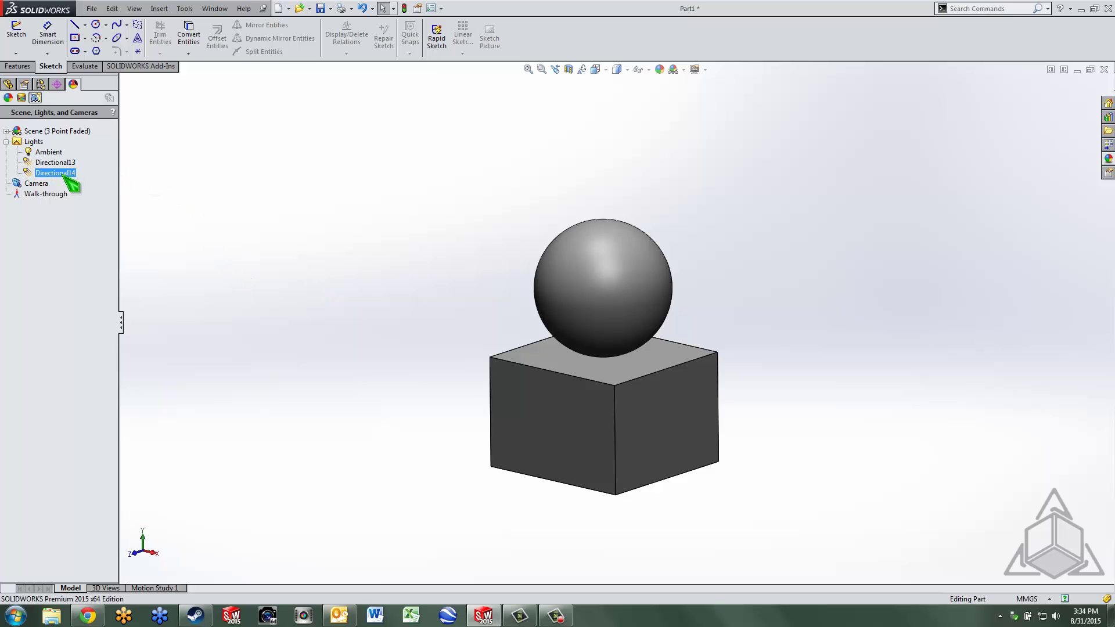
left_click(215, 180)
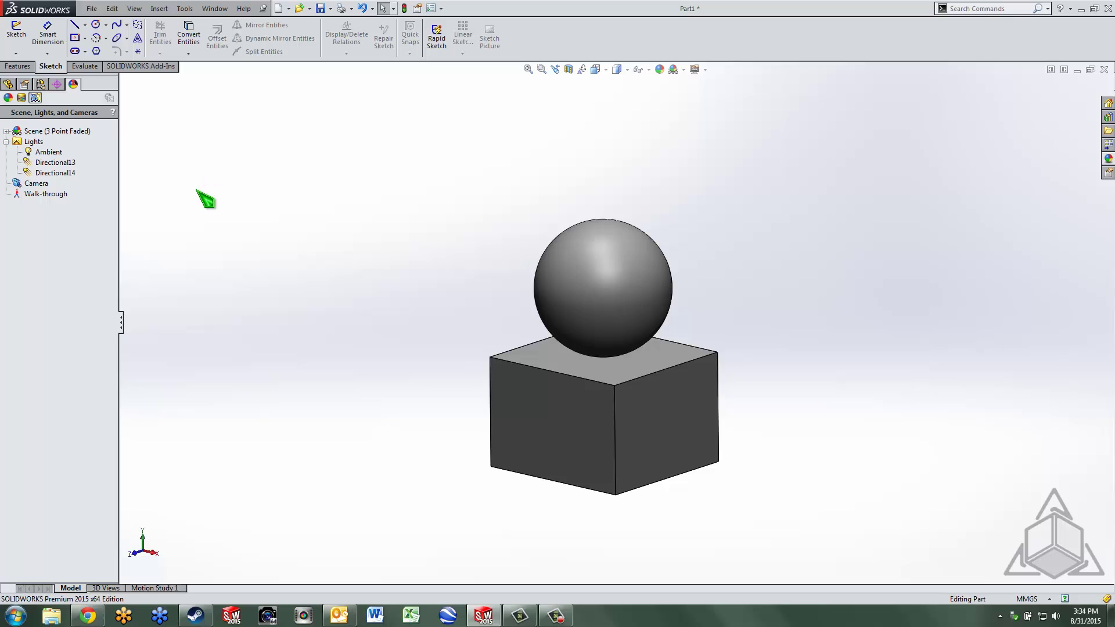